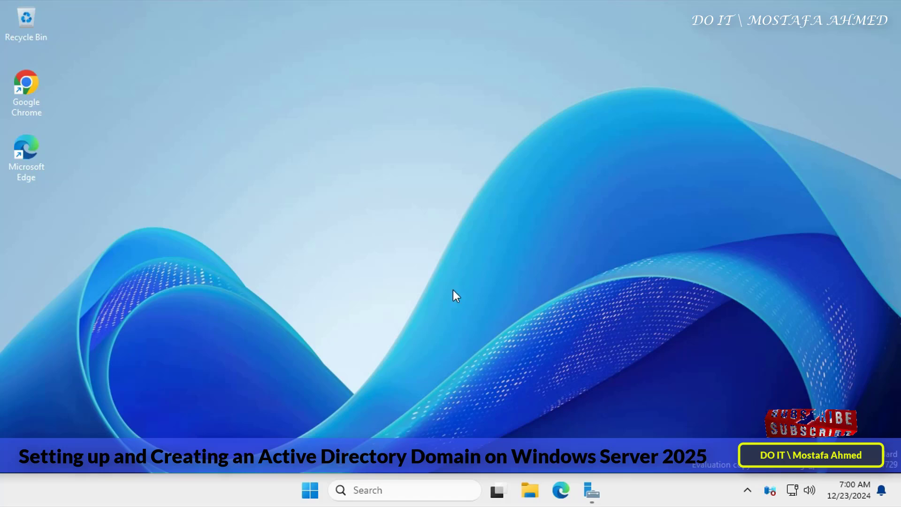
# Step: Launch Server Manager from the Start menu
pyautogui.click(311, 494)
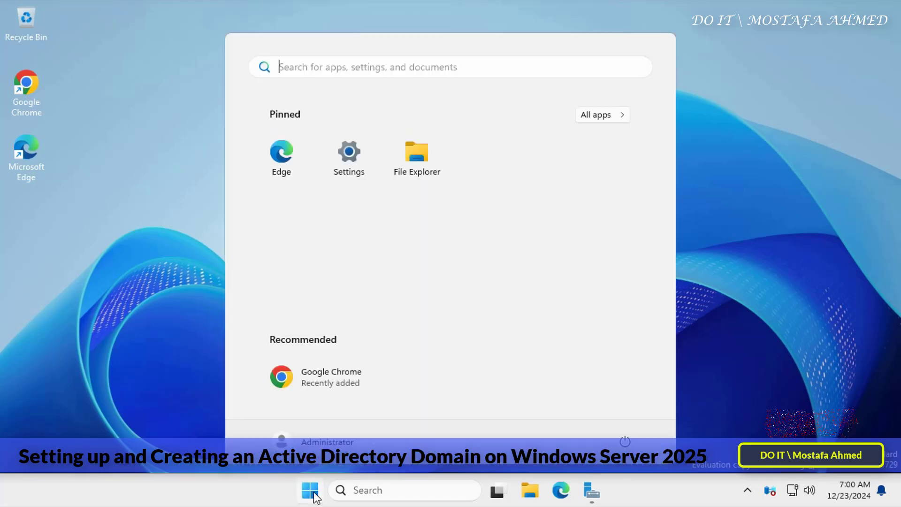
pyautogui.click(592, 493)
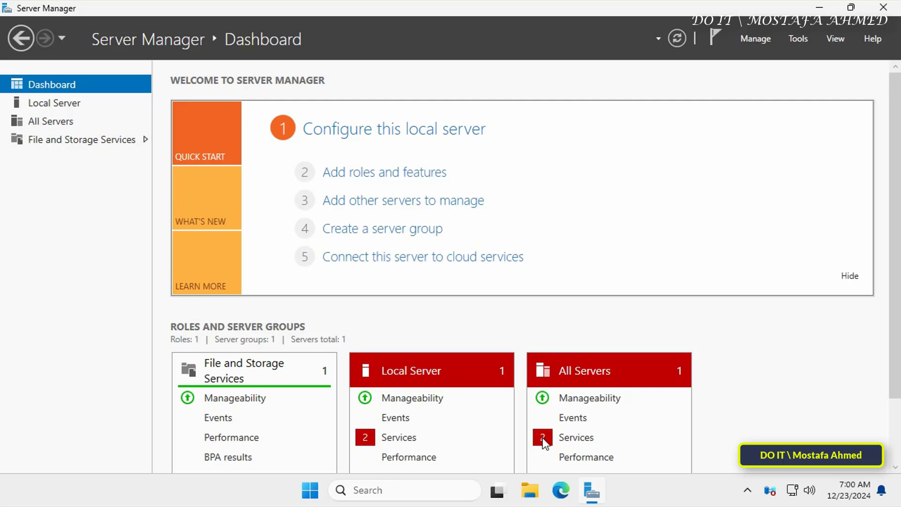
# Step: Open the IPv4 properties of the Ethernet0 connection from the Local Server page
pyautogui.click(71, 104)
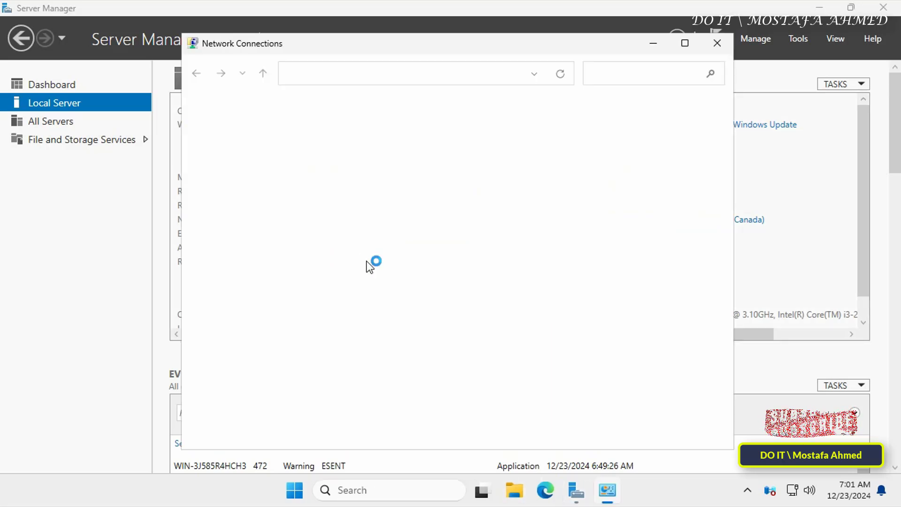
pyautogui.click(249, 137)
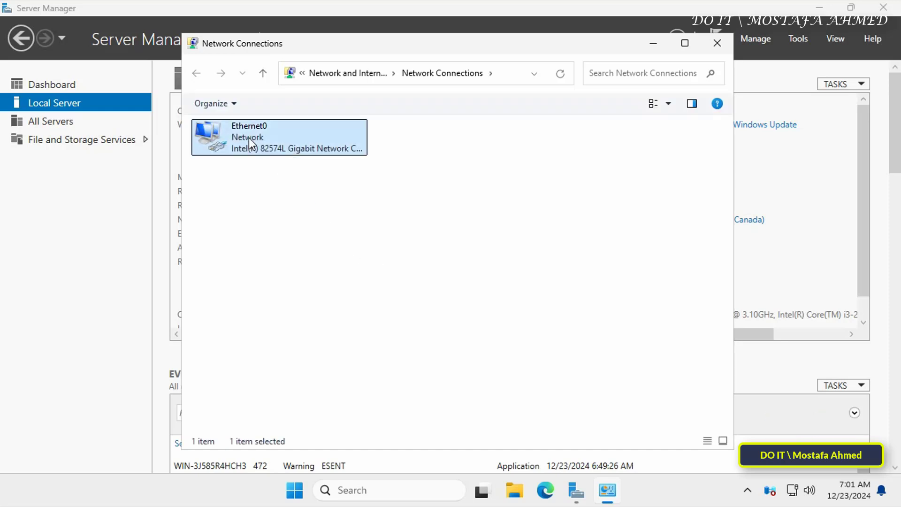
pyautogui.rightClick(249, 137)
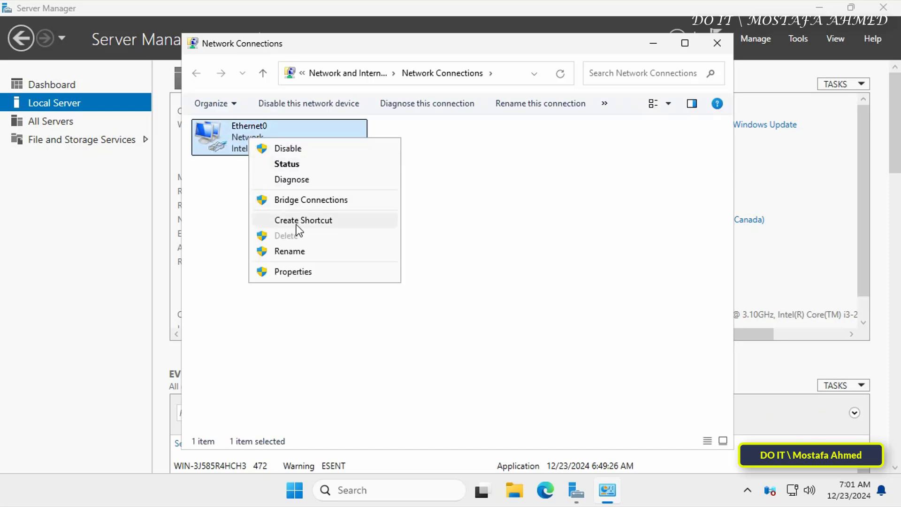
pyautogui.click(299, 274)
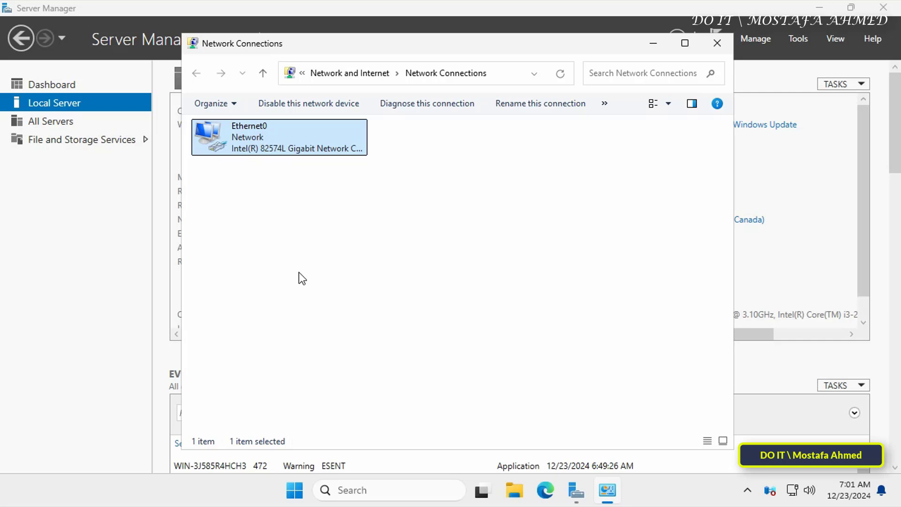
pyautogui.click(324, 267)
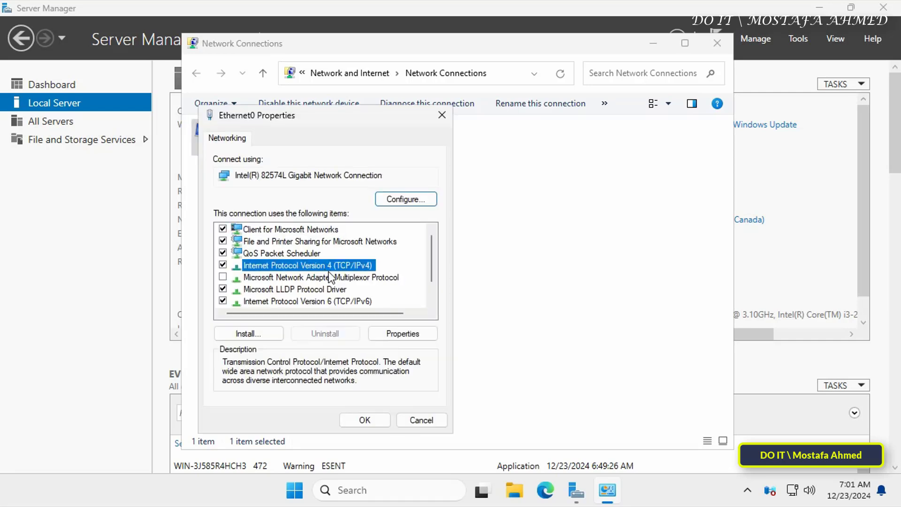
pyautogui.click(409, 335)
pyautogui.moveTo(391, 161); pyautogui.dragTo(438, 97)
# Step: Assign static IP 172.16.1.250, mask 255.255.0.0 and gateway 172.16.1.1, then apply
pyautogui.click(362, 193)
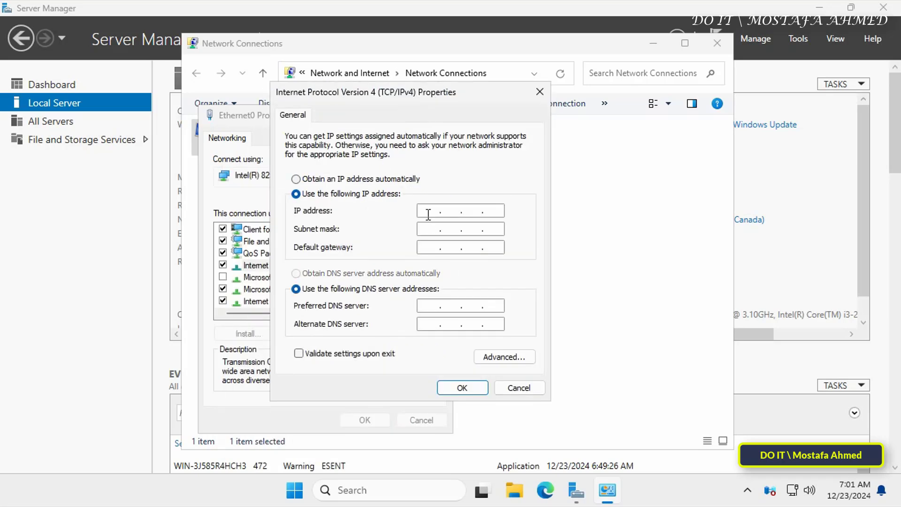
pyautogui.write('172 . 16 . 1 . 1')
pyautogui.press('Tab')
pyautogui.press('Tab')
pyautogui.doubleClick(493, 210)
pyautogui.write('250')
pyautogui.click(429, 247)
pyautogui.write('172.16.1.1')
pyautogui.press('Tab')
pyautogui.press('Tab')
pyautogui.click(464, 389)
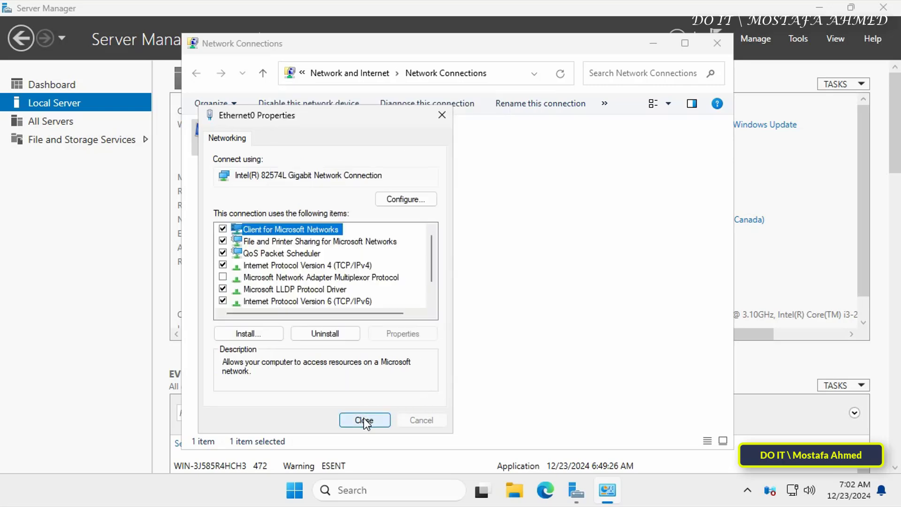
pyautogui.click(365, 419)
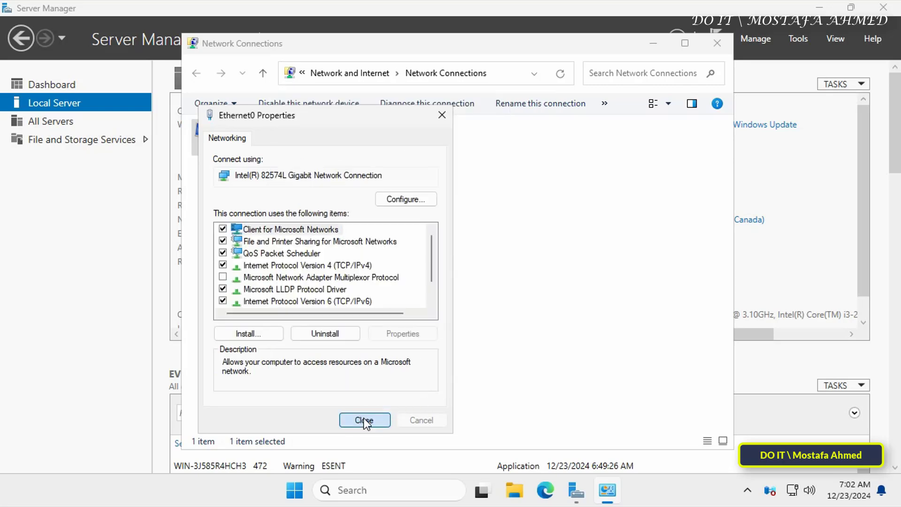
# Step: Change the computer name to DOIT-SERVER2025 and acknowledge the restart notice
pyautogui.click(716, 43)
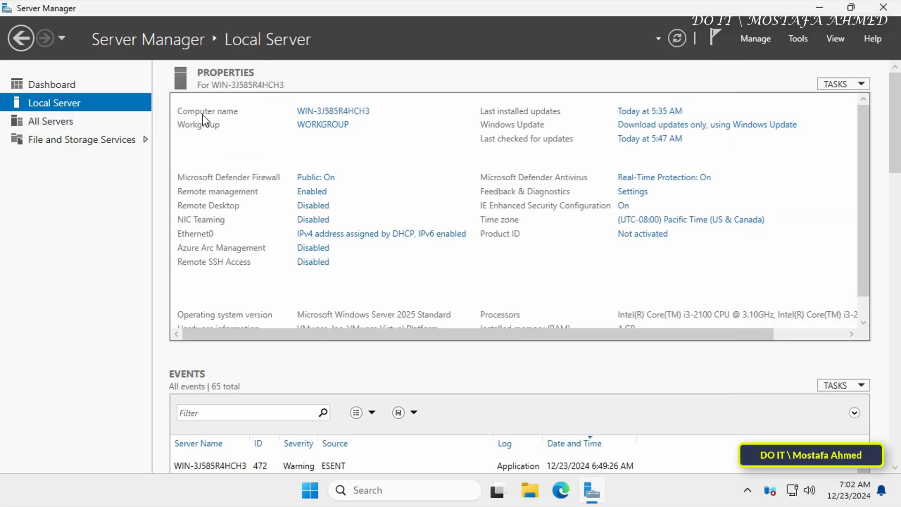
pyautogui.click(311, 111)
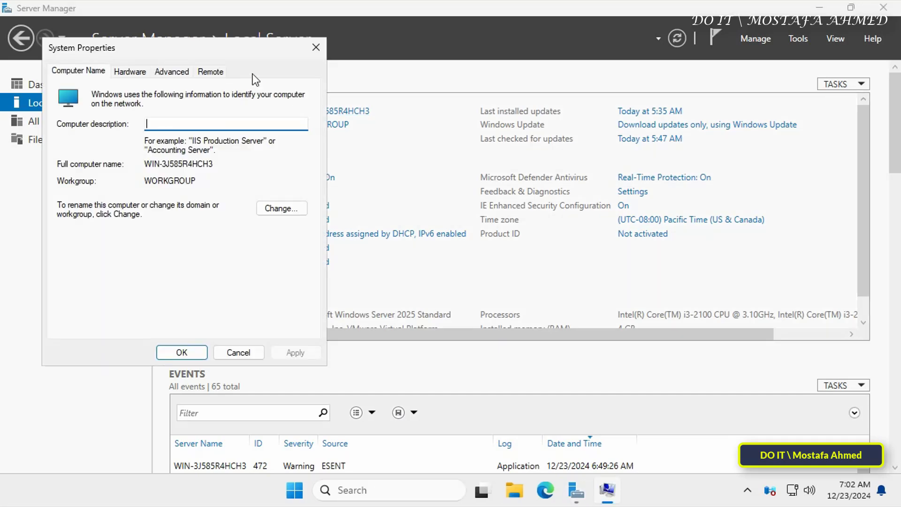
pyautogui.click(294, 212)
pyautogui.moveTo(129, 153); pyautogui.dragTo(32, 149)
pyautogui.write('DOIT-SERVER2025')
pyautogui.click(204, 317)
pyautogui.click(537, 262)
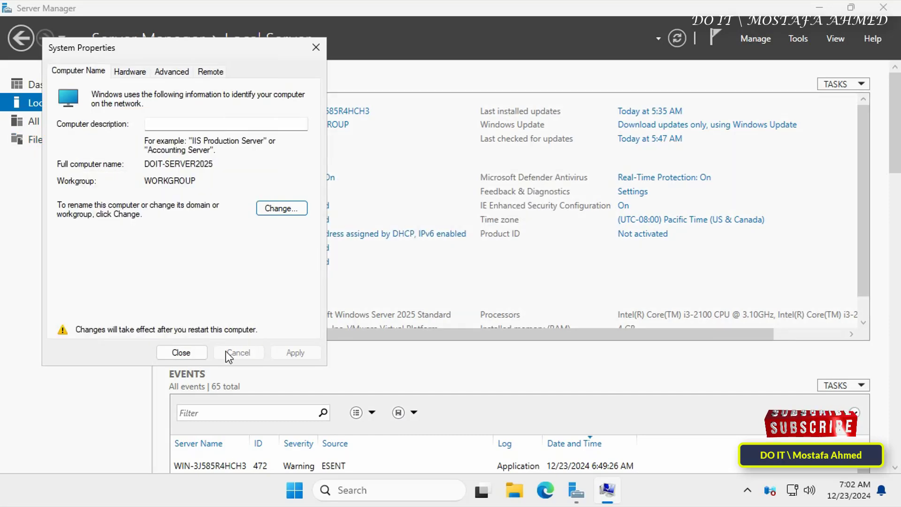
# Step: Restart, then check the Local Server page shows DOIT-SERVER2025 at 172.16.1.250
pyautogui.click(181, 352)
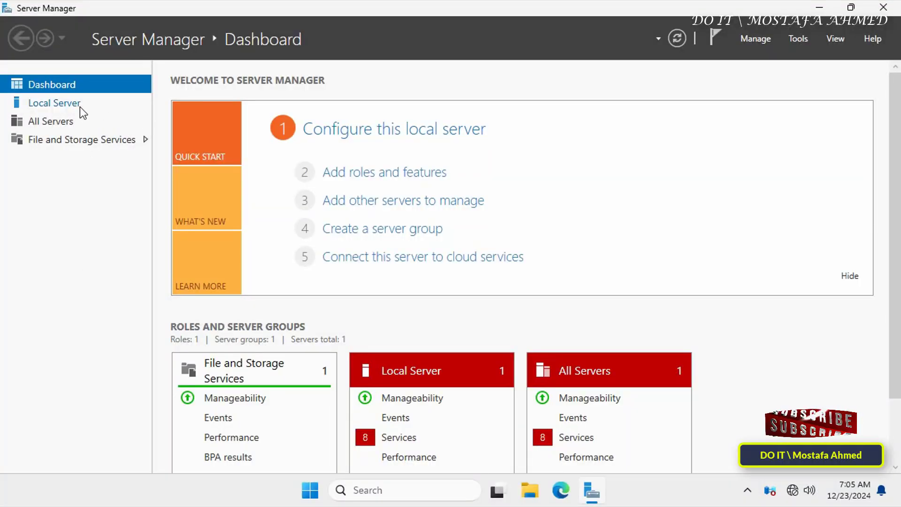
pyautogui.click(80, 106)
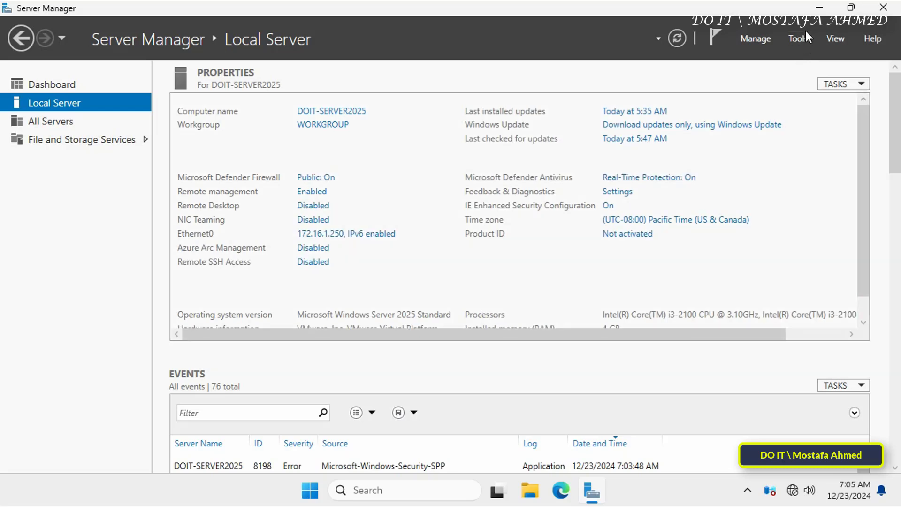
pyautogui.click(756, 40)
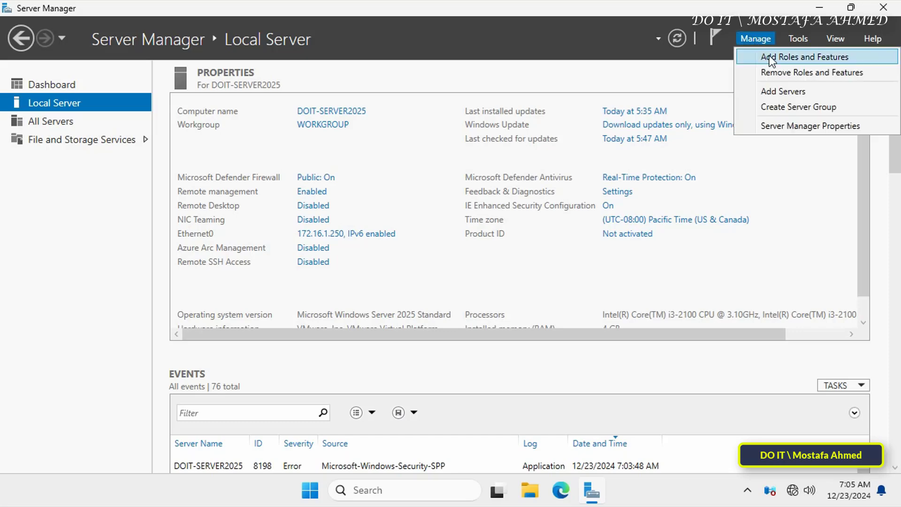
# Step: Start Add Roles and Features as a role-based installation on DOIT-SERVER2025
pyautogui.click(770, 57)
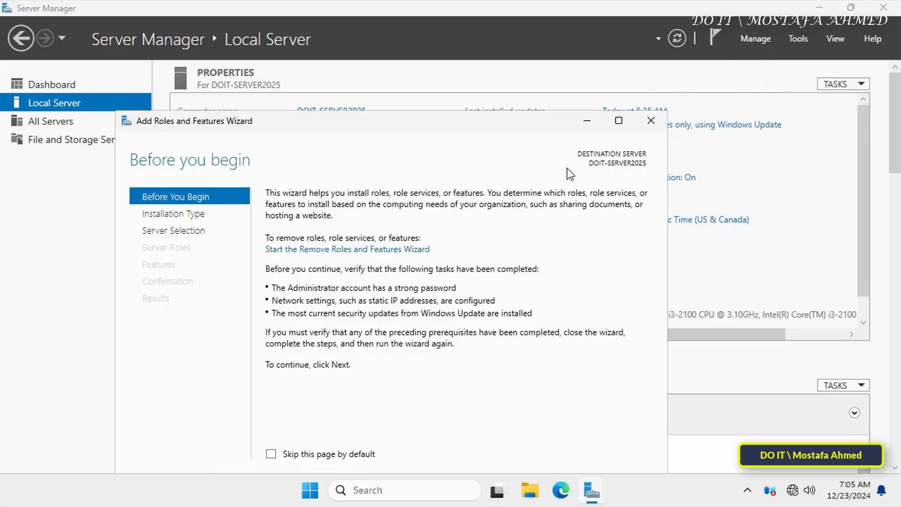
pyautogui.moveTo(467, 124); pyautogui.dragTo(534, 74)
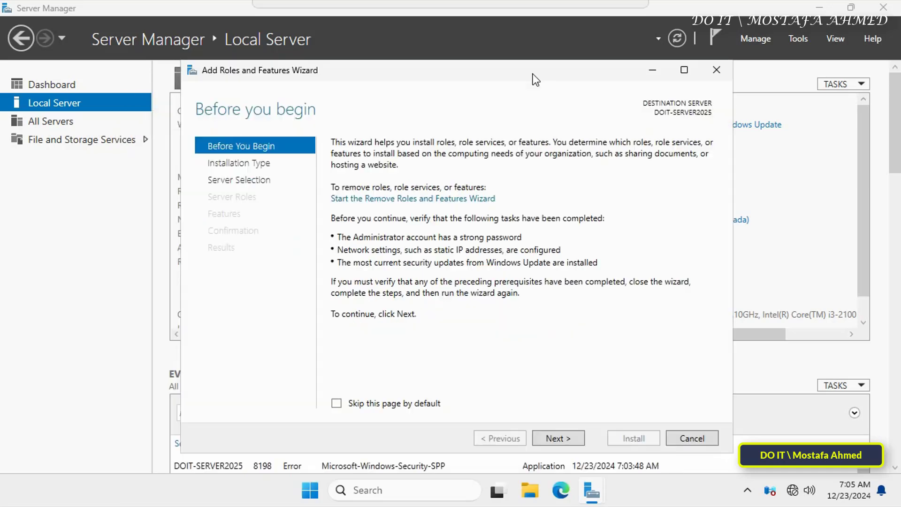
pyautogui.click(562, 431)
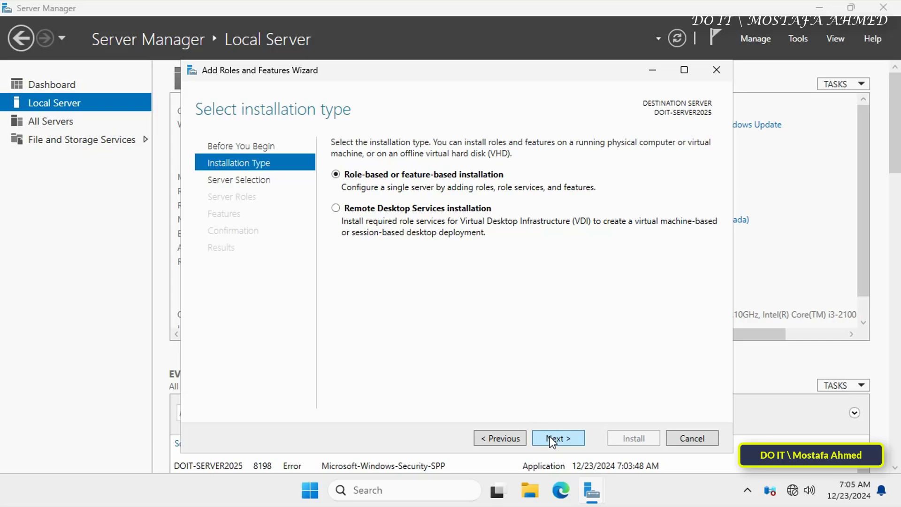
pyautogui.click(552, 439)
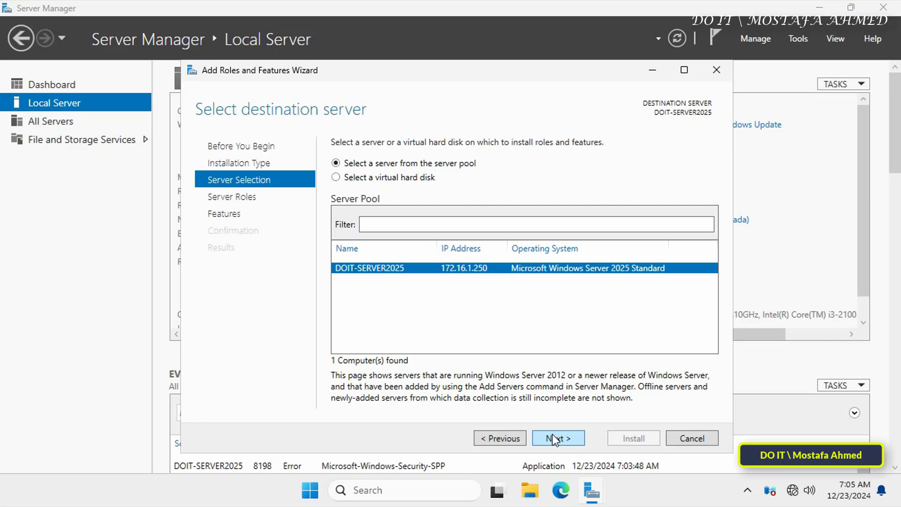
# Step: Select Active Directory Domain Services and DNS Server roles, adding their management tools
pyautogui.click(553, 437)
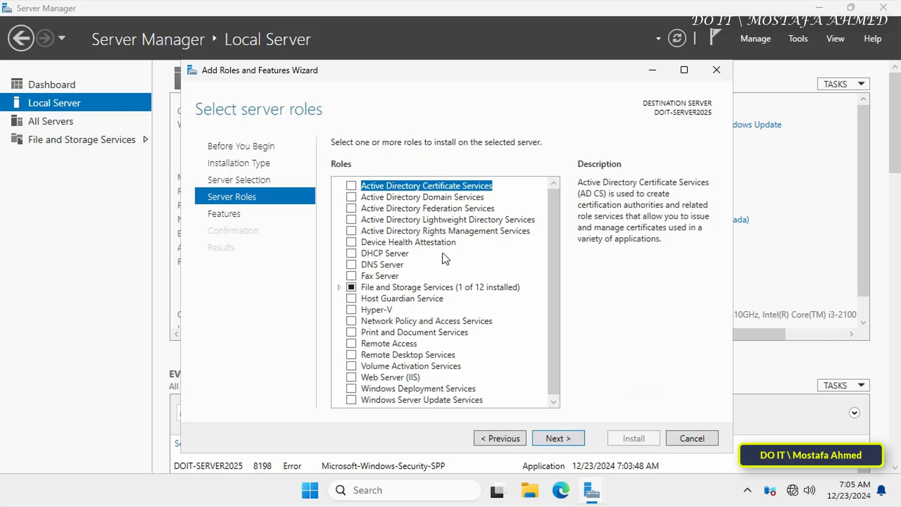
pyautogui.click(351, 195)
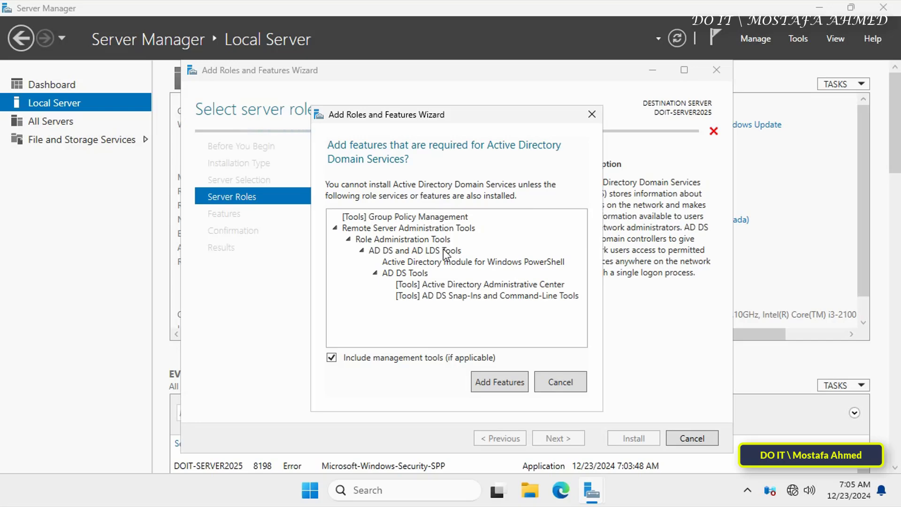
pyautogui.click(484, 379)
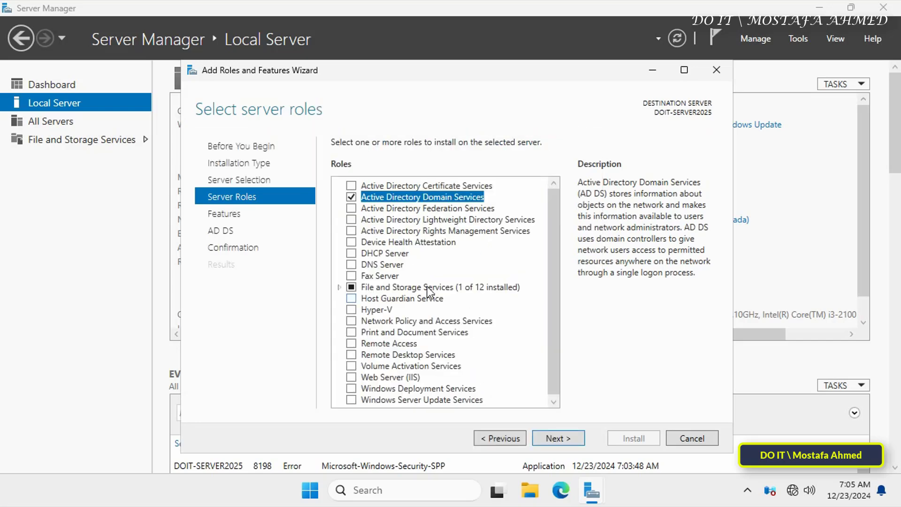
pyautogui.click(352, 264)
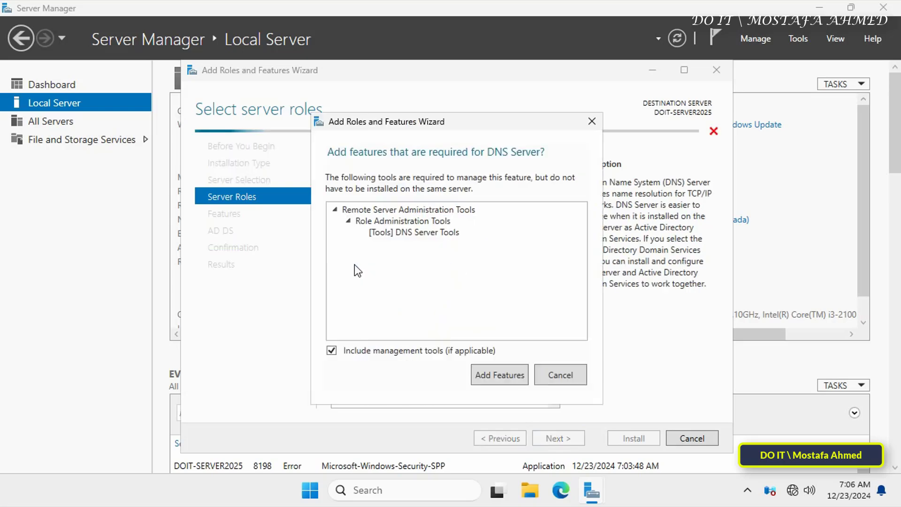
pyautogui.click(501, 380)
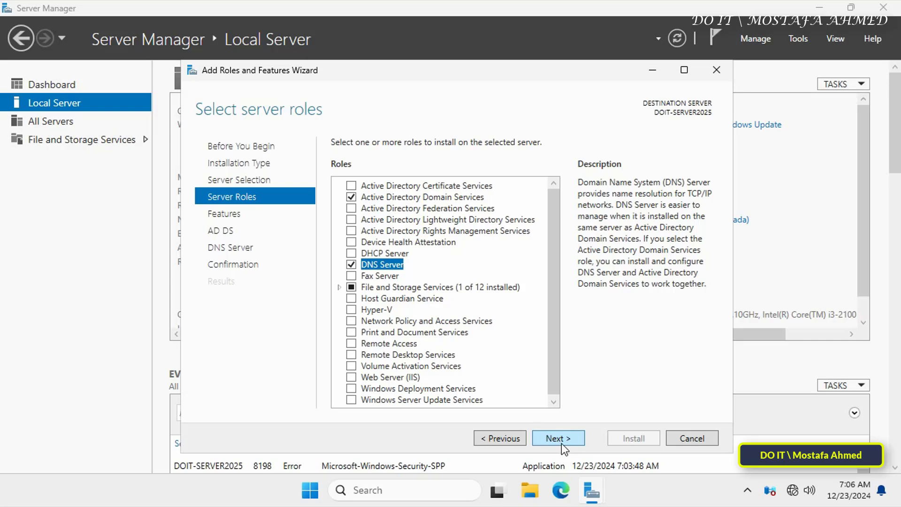
pyautogui.click(561, 438)
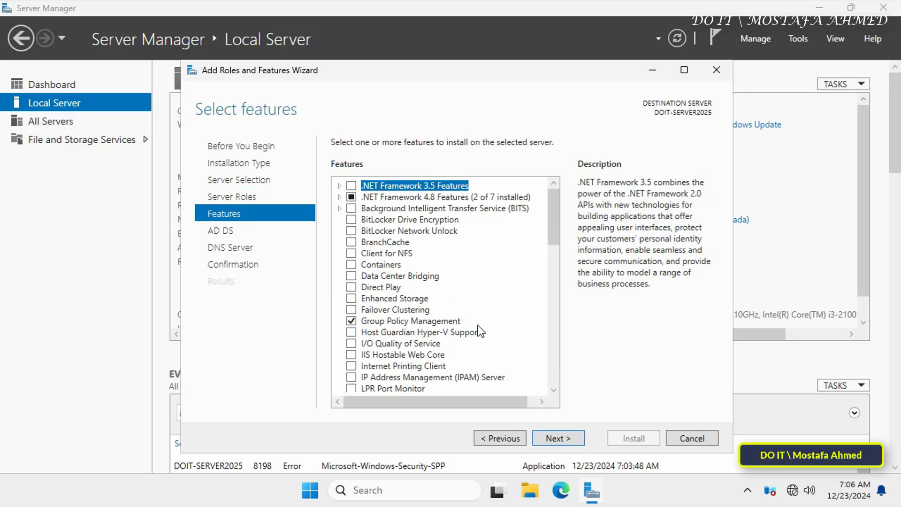
pyautogui.click(568, 436)
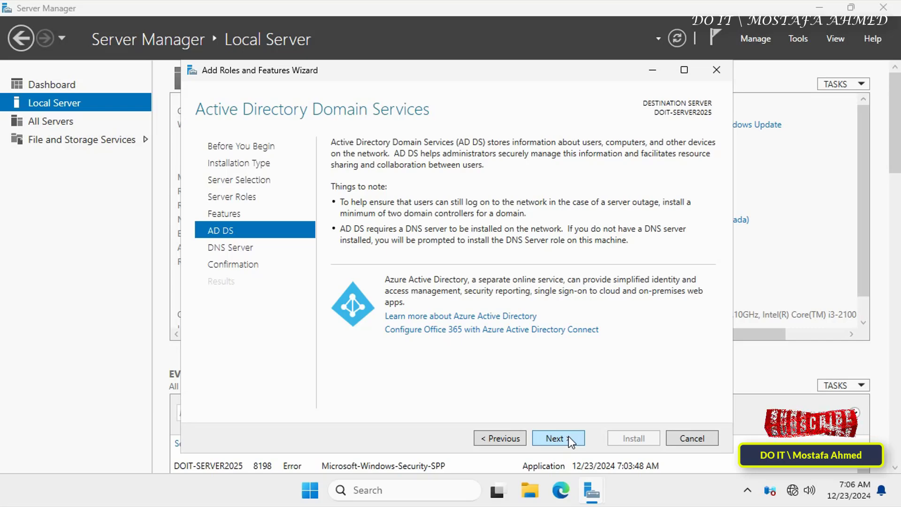
# Step: Pass the AD DS and DNS pages and install the selected roles
pyautogui.click(568, 436)
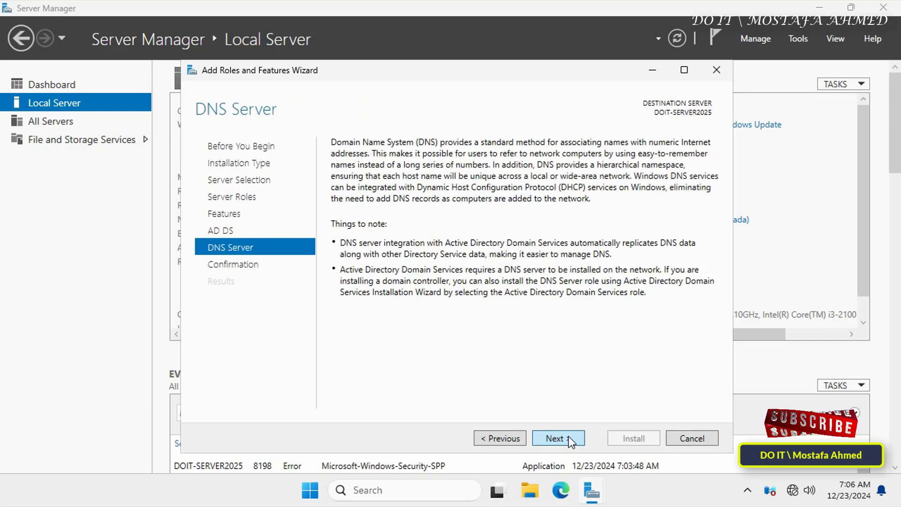
pyautogui.click(568, 435)
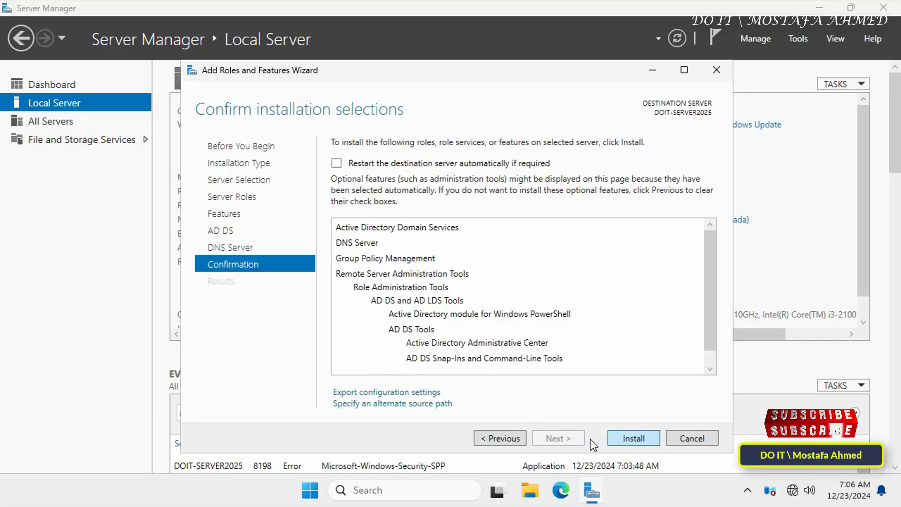
pyautogui.click(633, 439)
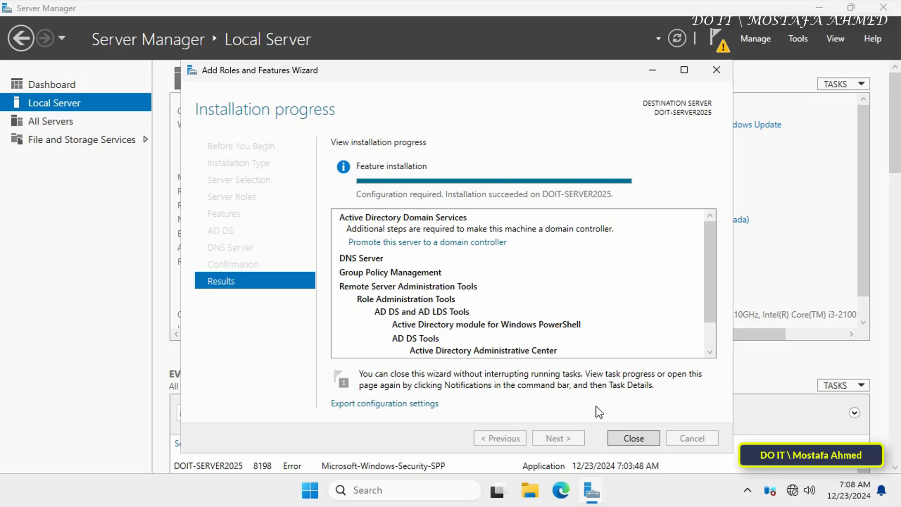
# Step: Launch the domain controller promotion and choose to add a new forest
pyautogui.click(476, 242)
pyautogui.moveTo(438, 102); pyautogui.dragTo(508, 46)
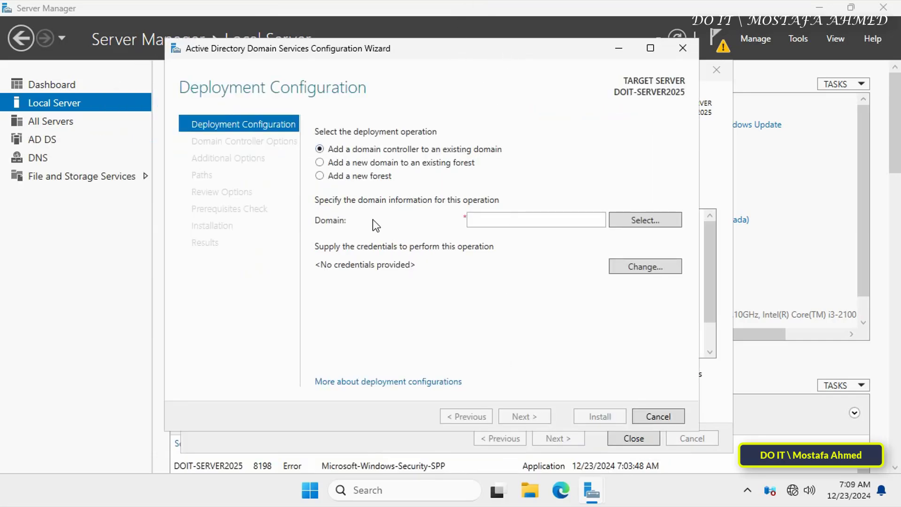
pyautogui.click(347, 176)
pyautogui.click(495, 216)
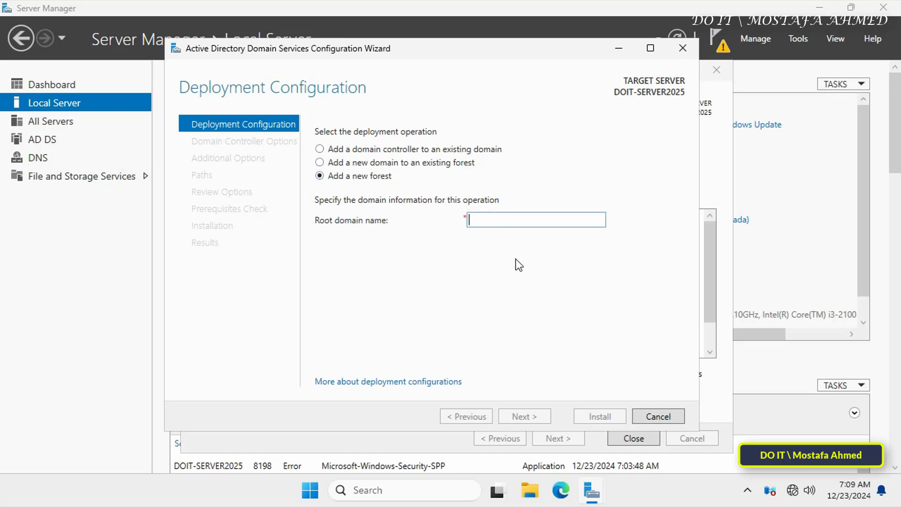
# Step: Use root domain ok25.local and keep both functional levels at Windows Server 2025
pyautogui.write('ok25.local')
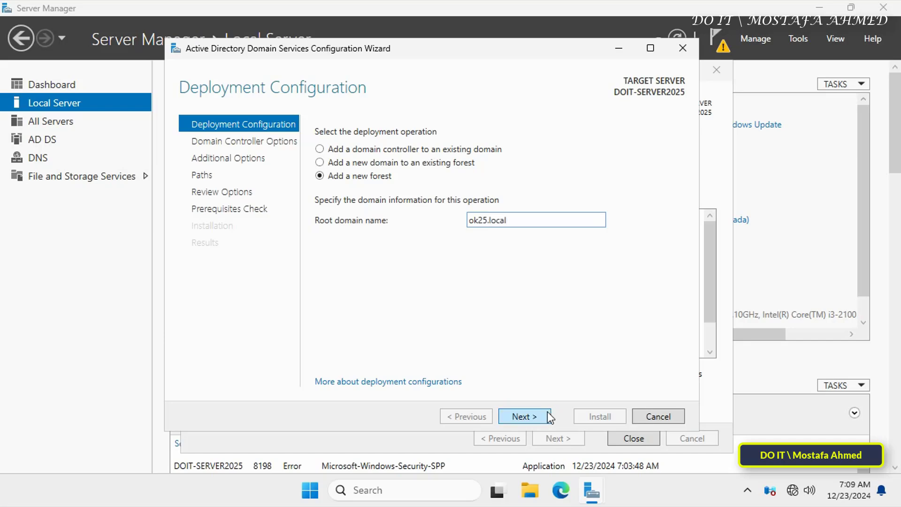
pyautogui.click(547, 412)
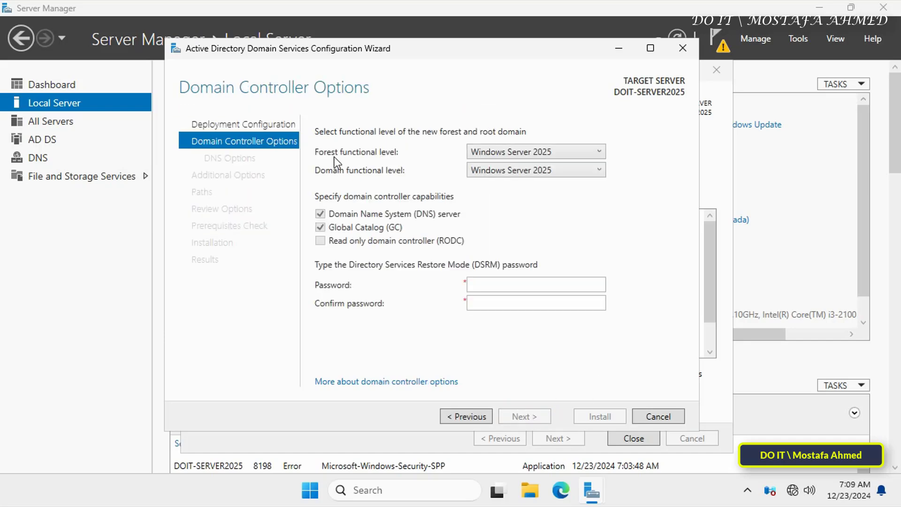
pyautogui.click(599, 156)
pyautogui.click(598, 155)
pyautogui.click(599, 171)
pyautogui.click(599, 173)
# Step: Enter and confirm the Directory Services Restore Mode password
pyautogui.click(496, 283)
pyautogui.write('P@ssw0rd12345678')
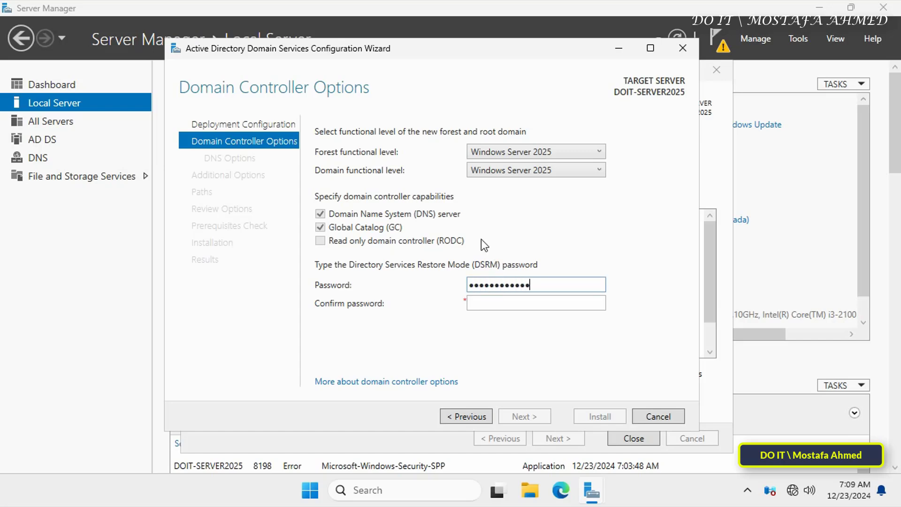
pyautogui.write('90!@#')
pyautogui.press('Tab')
pyautogui.write('P@ssw0rd1234567890')
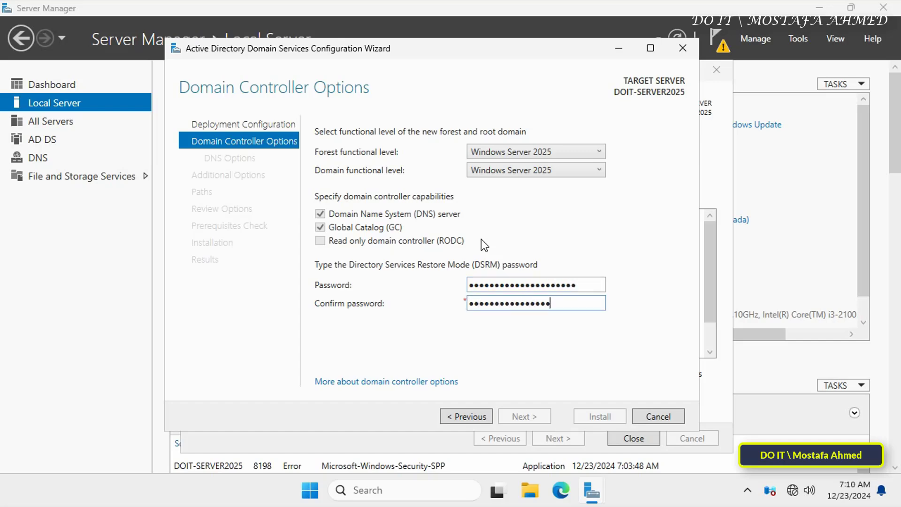
pyautogui.write('!@#')
pyautogui.click(549, 414)
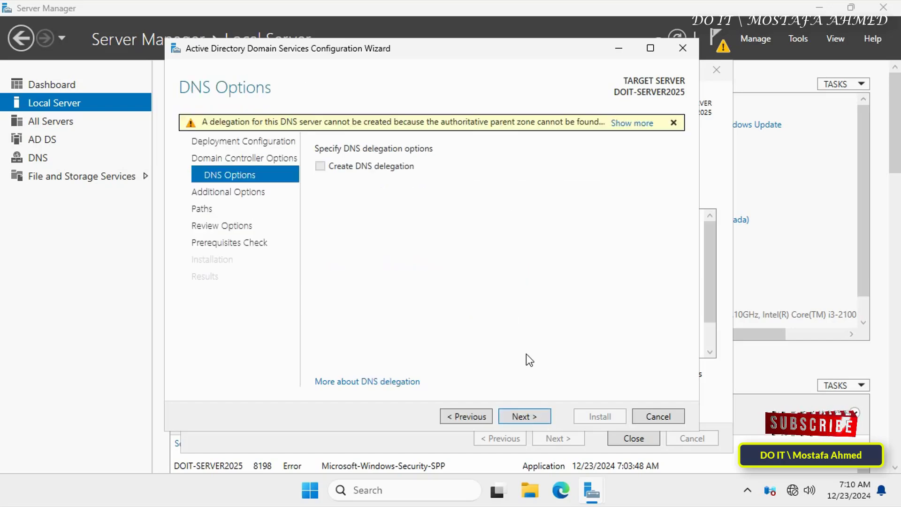
# Step: Accept DNS options, NetBIOS name OK25 and default folders, then install the domain controller
pyautogui.click(530, 421)
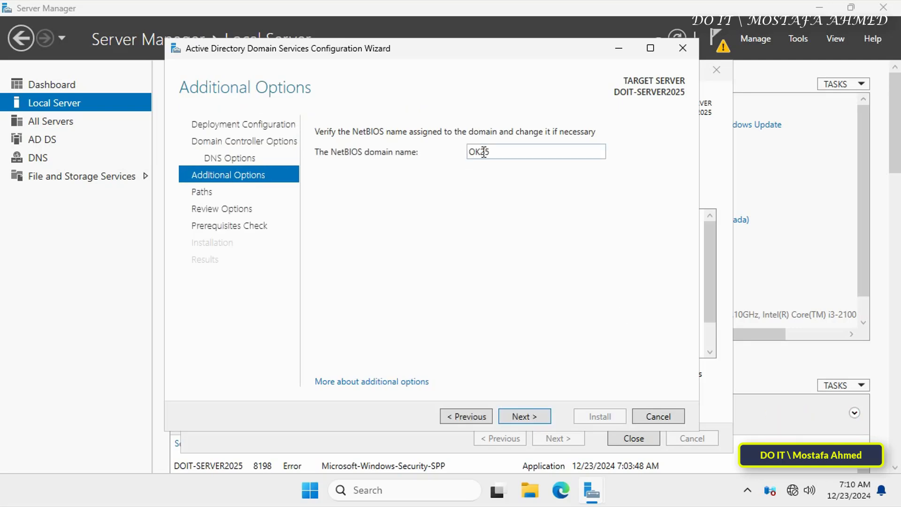
pyautogui.click(547, 416)
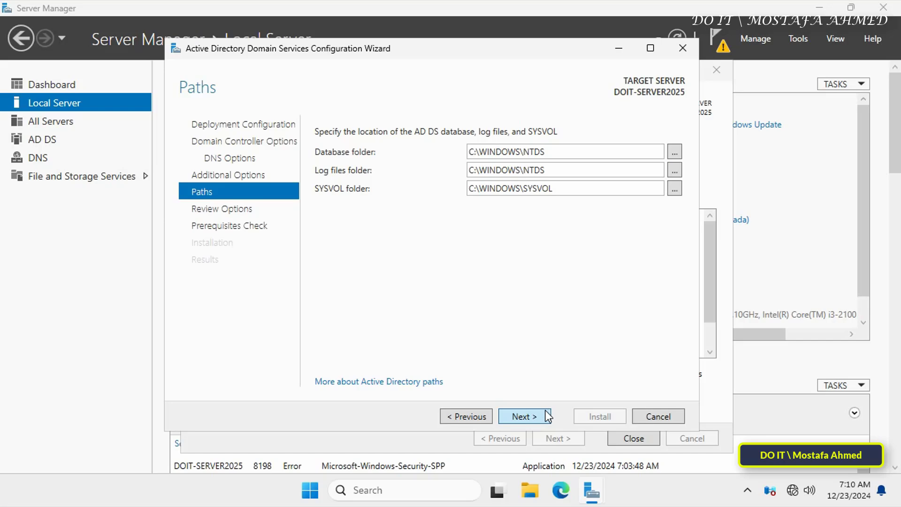
pyautogui.click(547, 416)
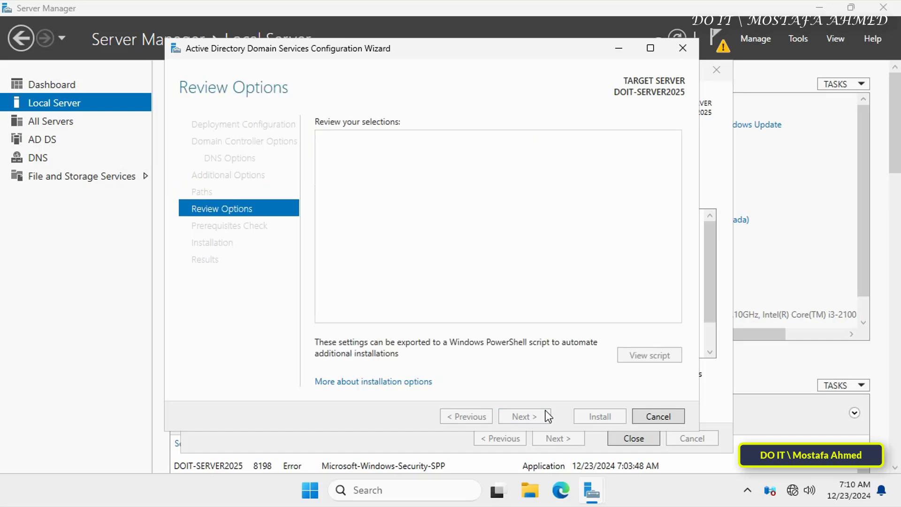
pyautogui.click(547, 416)
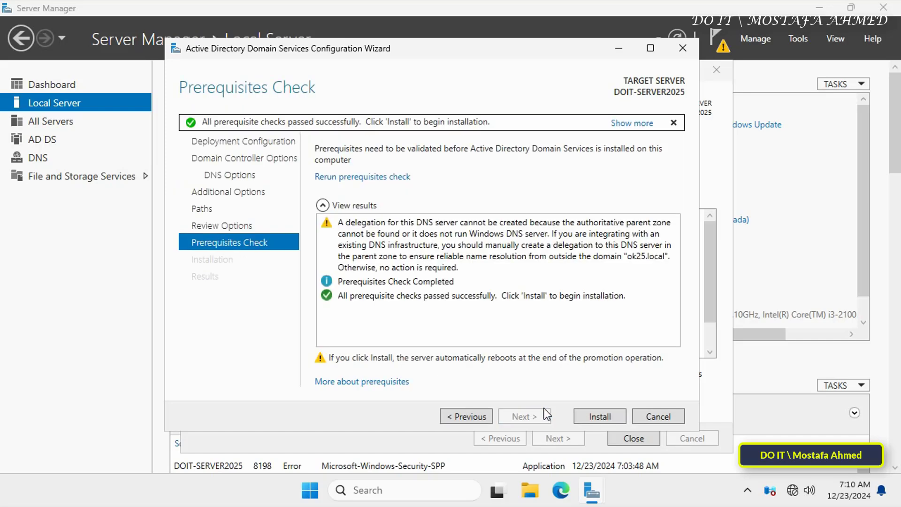
pyautogui.click(584, 417)
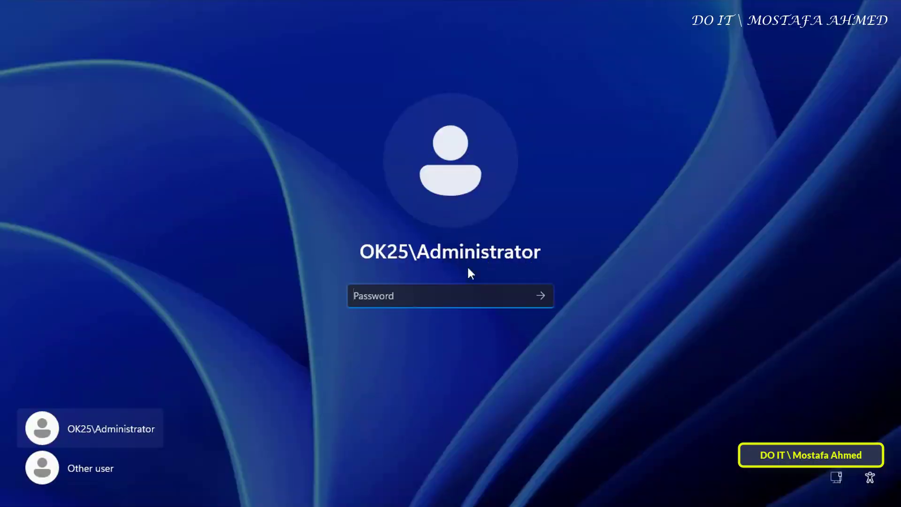
# Step: Sign in to the OK25 domain with the administrator account's password
pyautogui.write('••••••••••••••••')
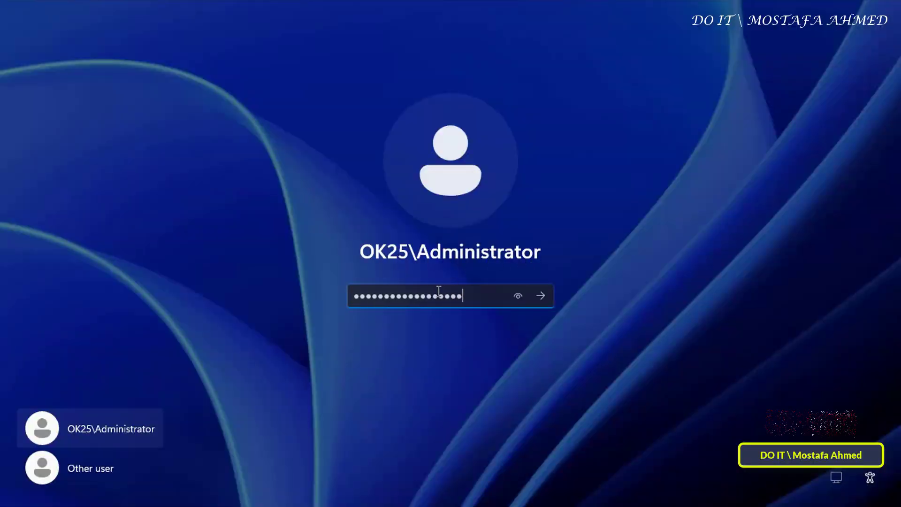
pyautogui.press('Return')
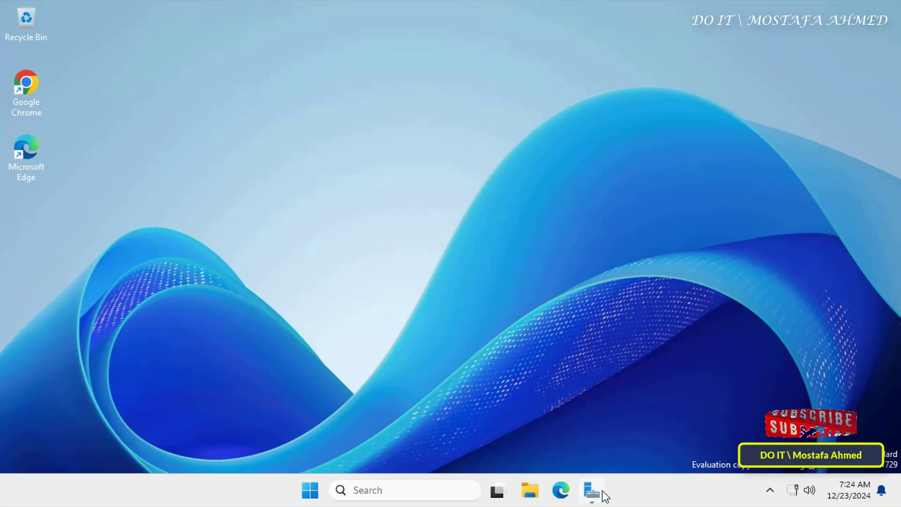
# Step: In Server Manager, view the Local Server properties showing domain ok25.local and open the Tools menu
pyautogui.click(592, 491)
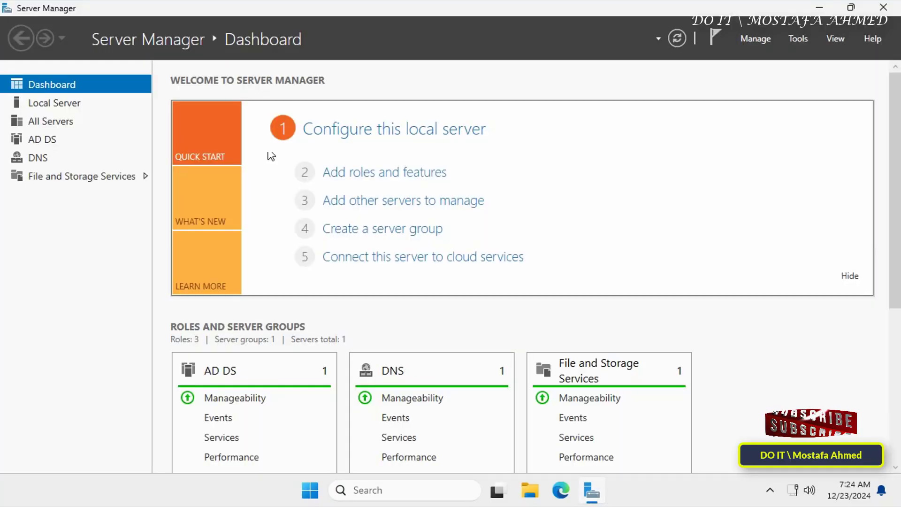
pyautogui.click(78, 103)
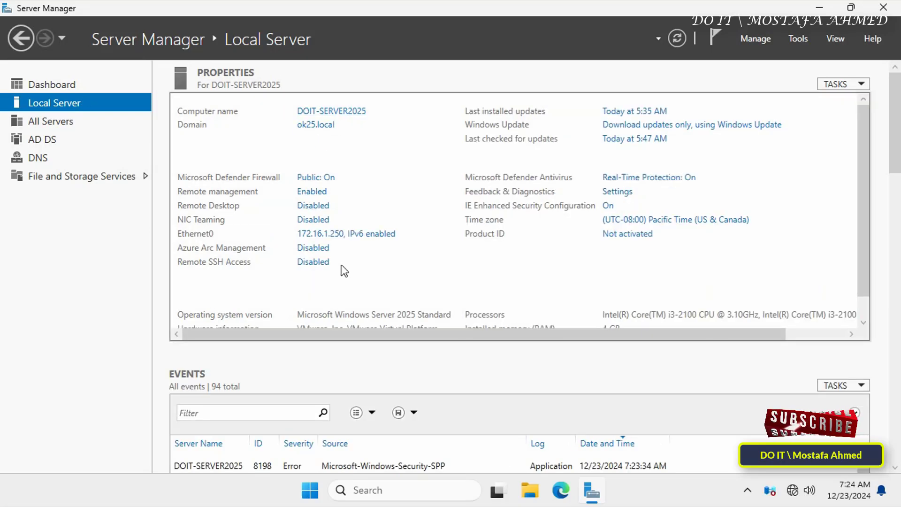
pyautogui.click(797, 42)
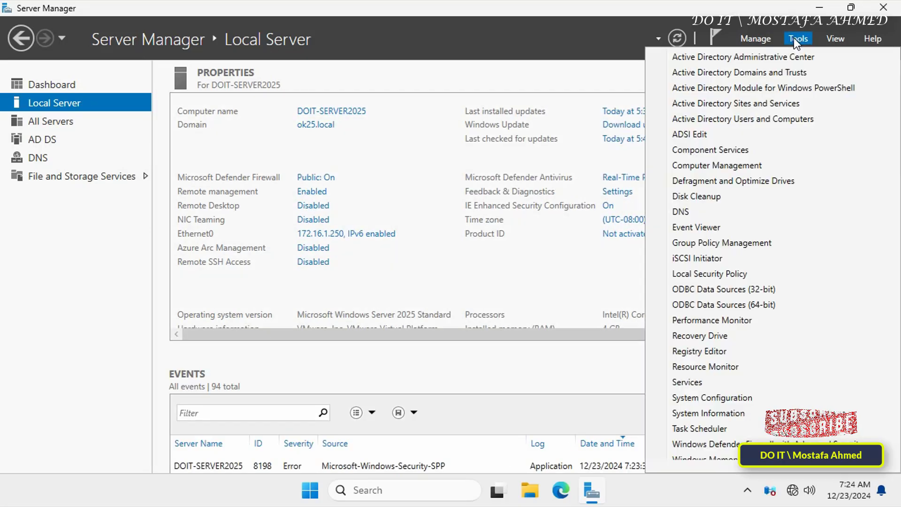
# Step: Launch Active Directory Users and Computers maximized, with a wider directory tree pane
pyautogui.click(794, 117)
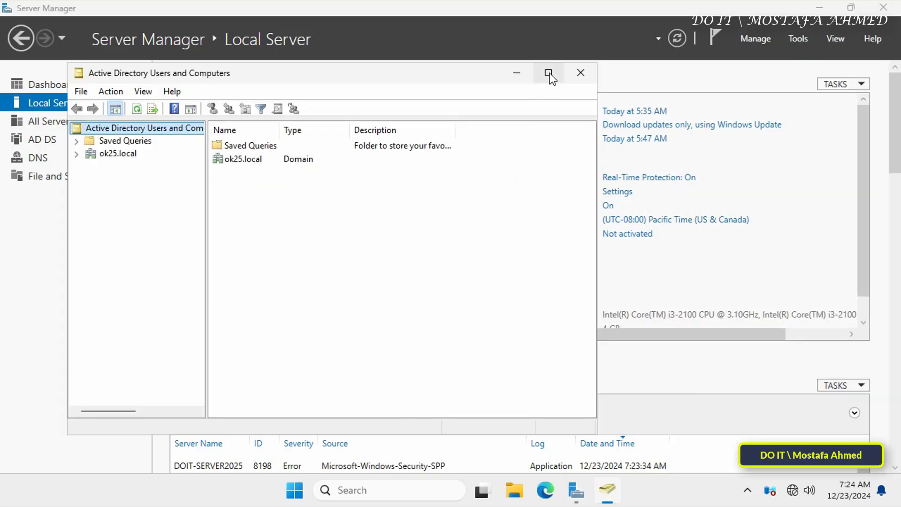
pyautogui.click(548, 74)
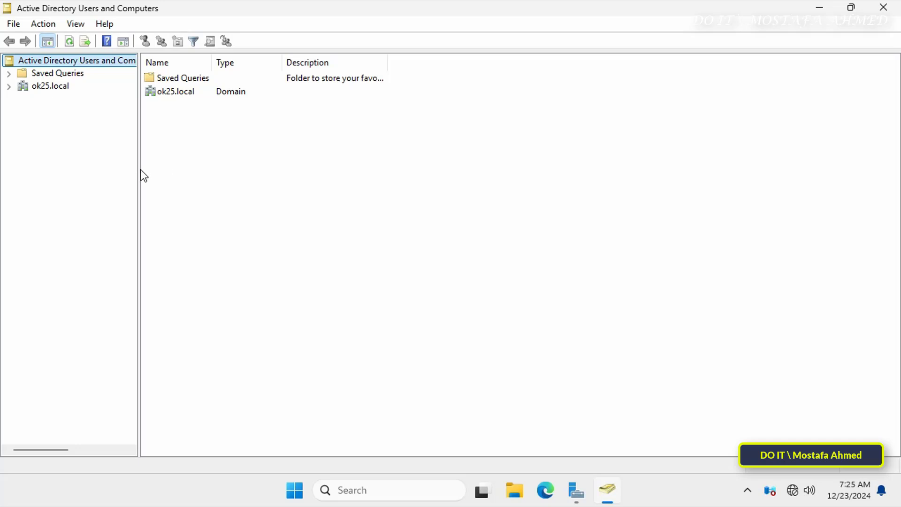
pyautogui.moveTo(139, 169); pyautogui.dragTo(174, 171)
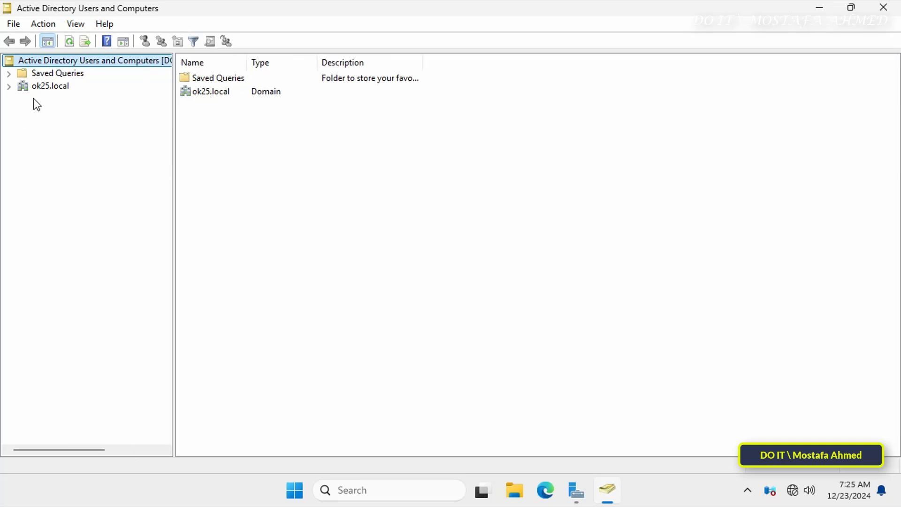
# Step: Expand ok25.local, confirm DOIT-SERVER2025 under Domain Controllers, then close the console
pyautogui.click(9, 86)
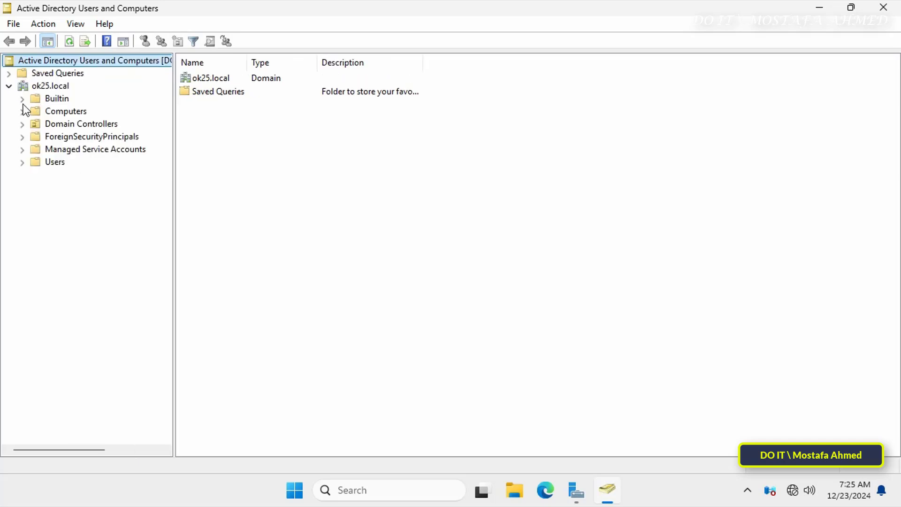
pyautogui.click(47, 161)
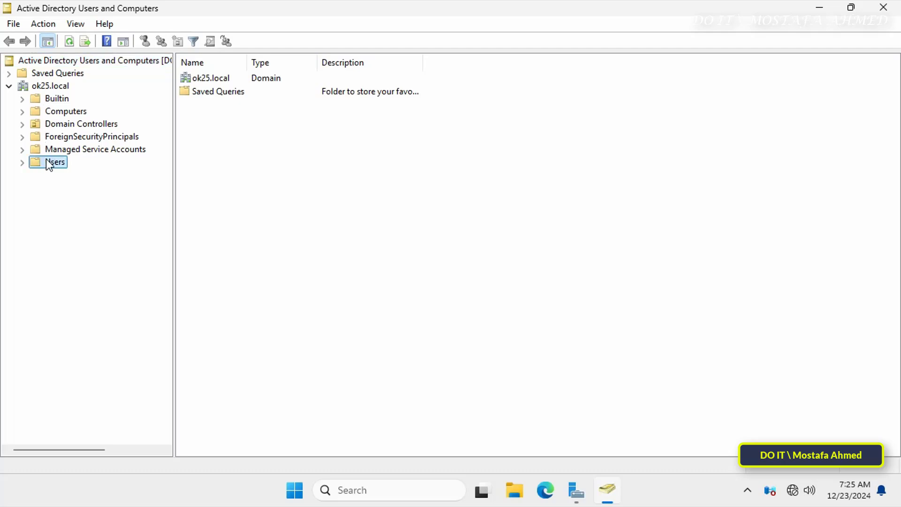
pyautogui.click(65, 113)
pyautogui.click(61, 125)
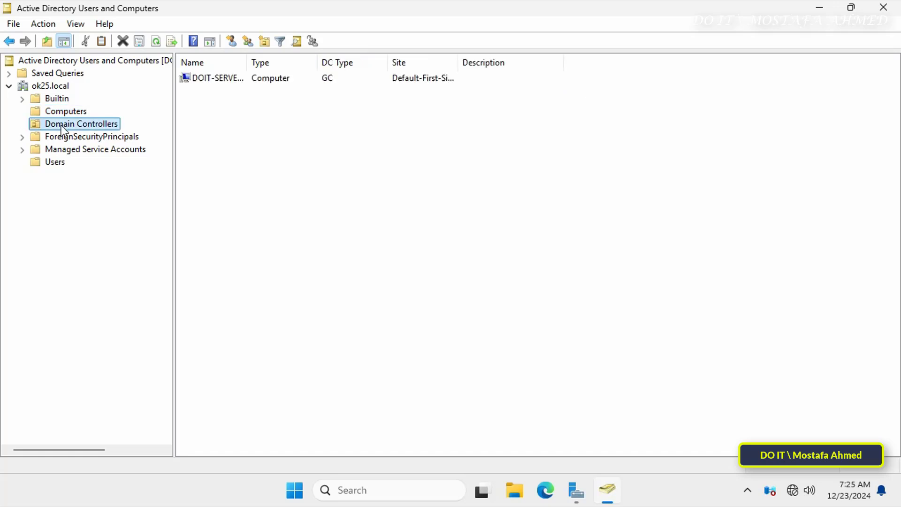
pyautogui.doubleClick(246, 63)
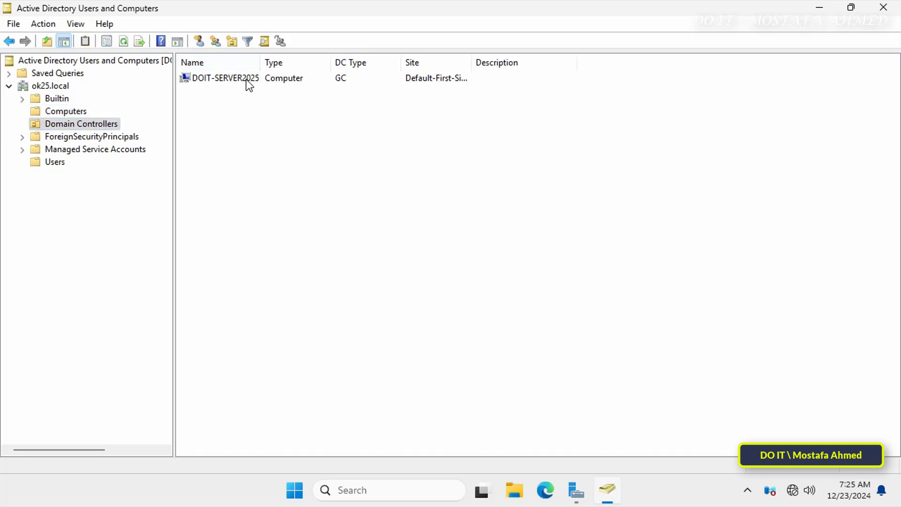
pyautogui.click(246, 79)
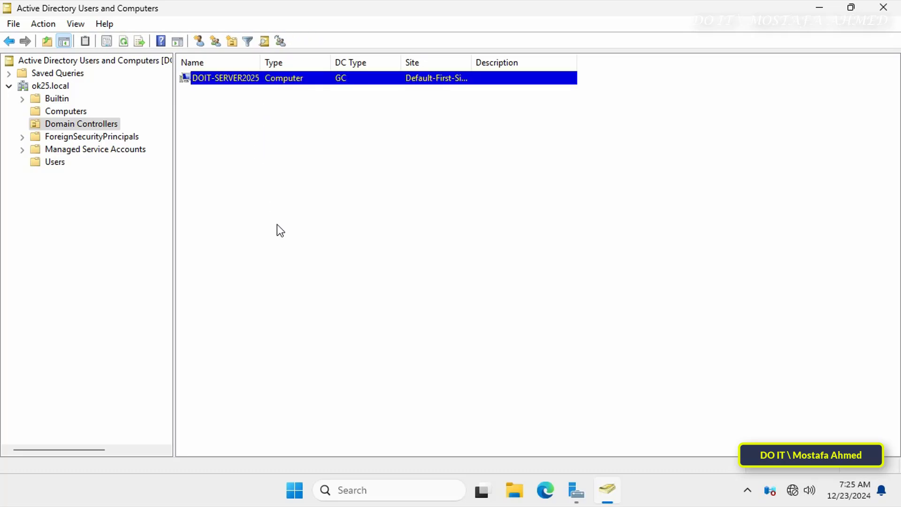
pyautogui.click(884, 7)
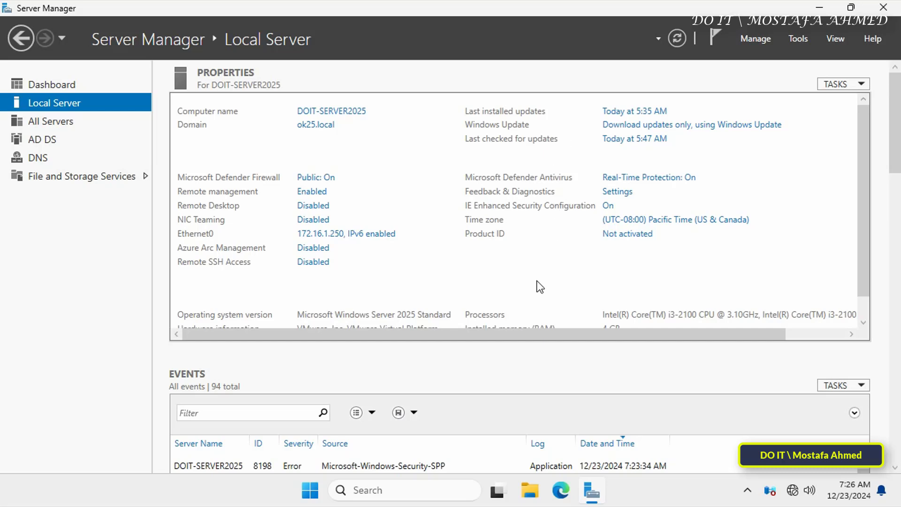